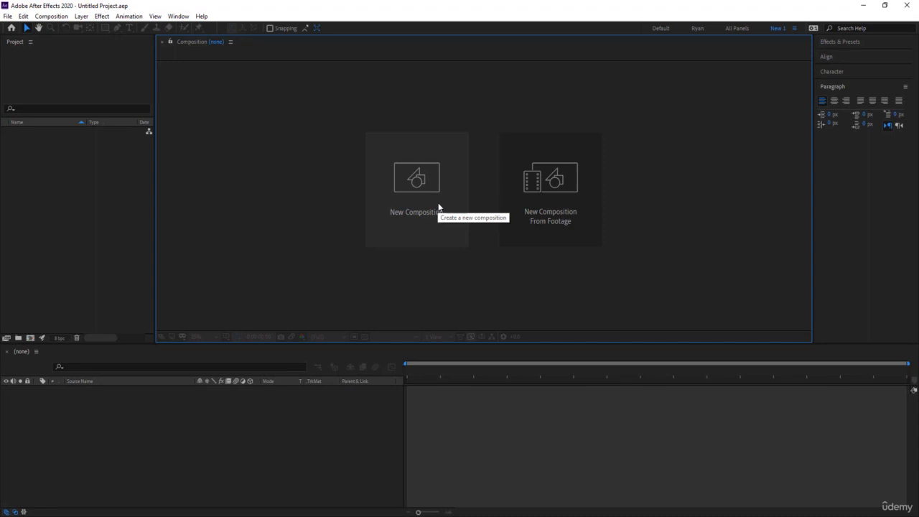
left_click(39, 18)
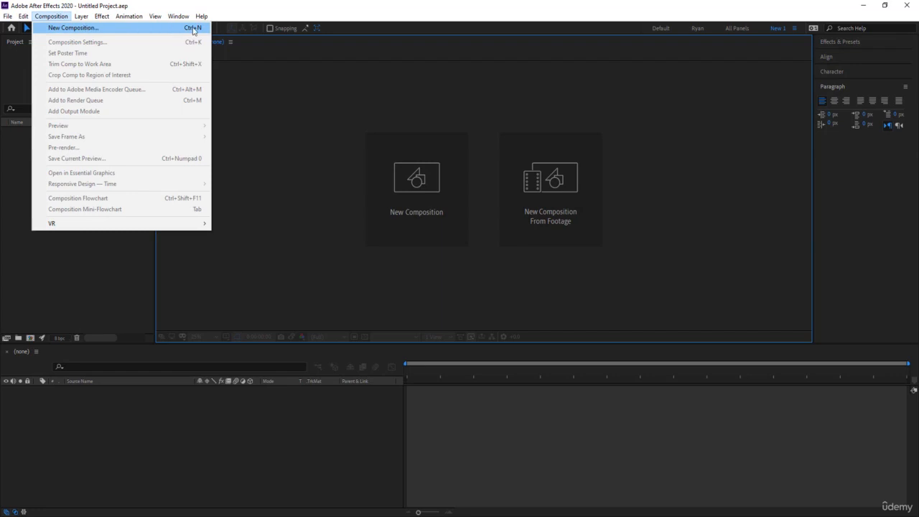
left_click(273, 117)
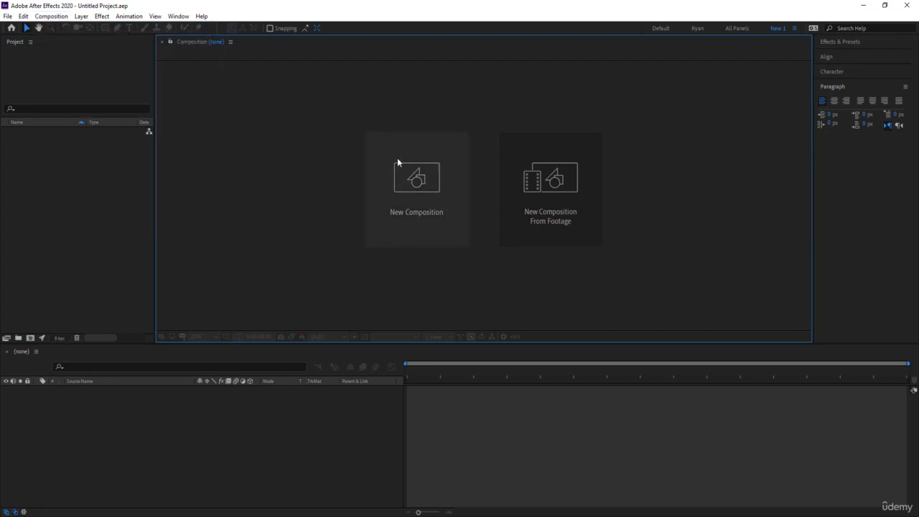
left_click(30, 339)
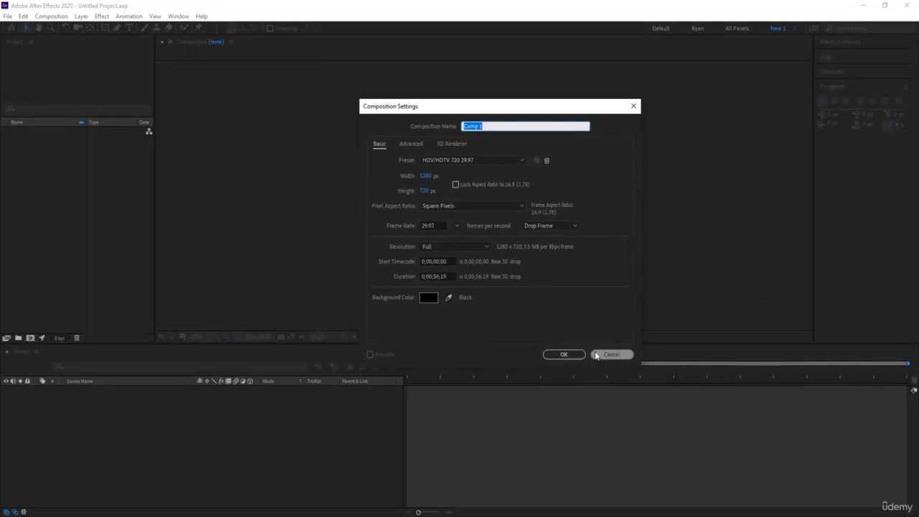
left_click(596, 354)
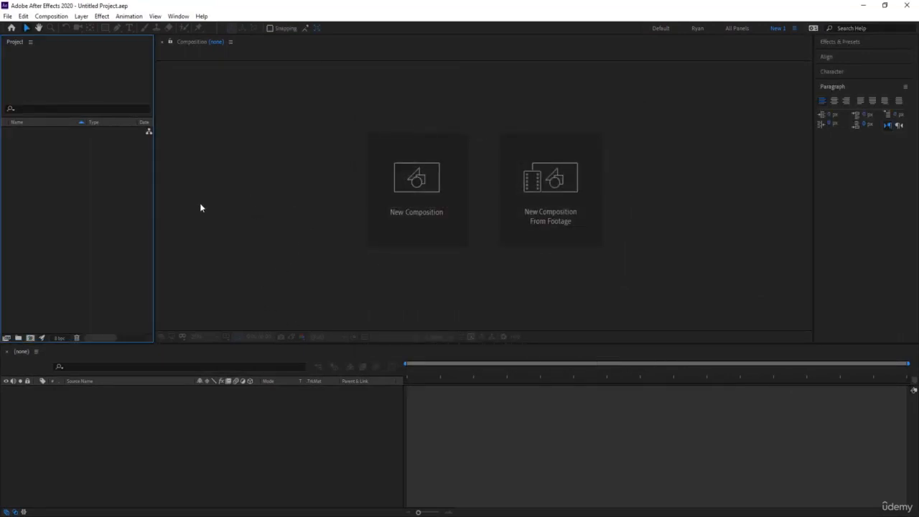
Start a new composition, name it Main and look through the available presets, keeping HDV/HDTV 720 29.97
left_click(399, 185)
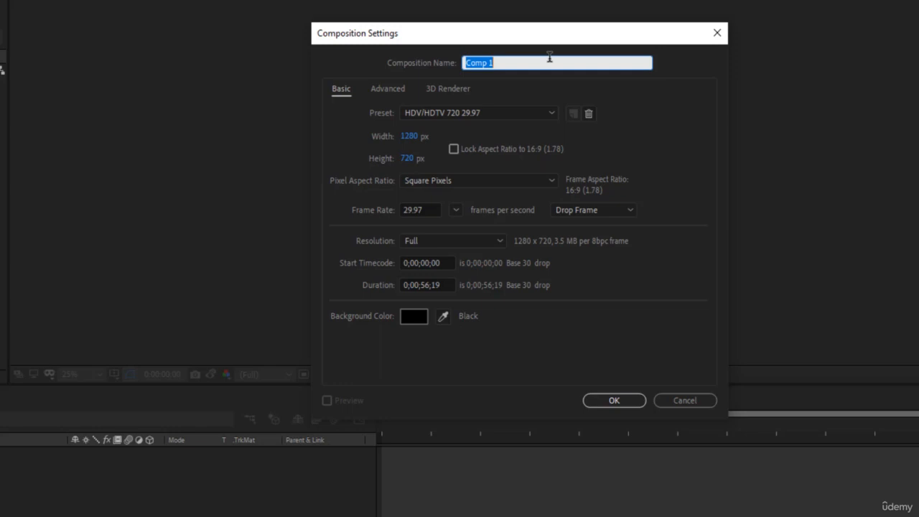
type("Main")
left_click(507, 113)
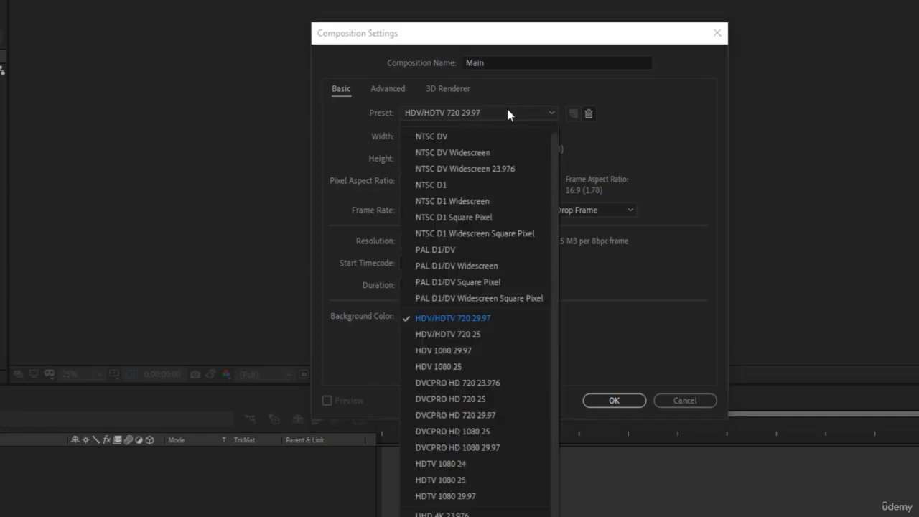
scroll(474, 223, "up", 1)
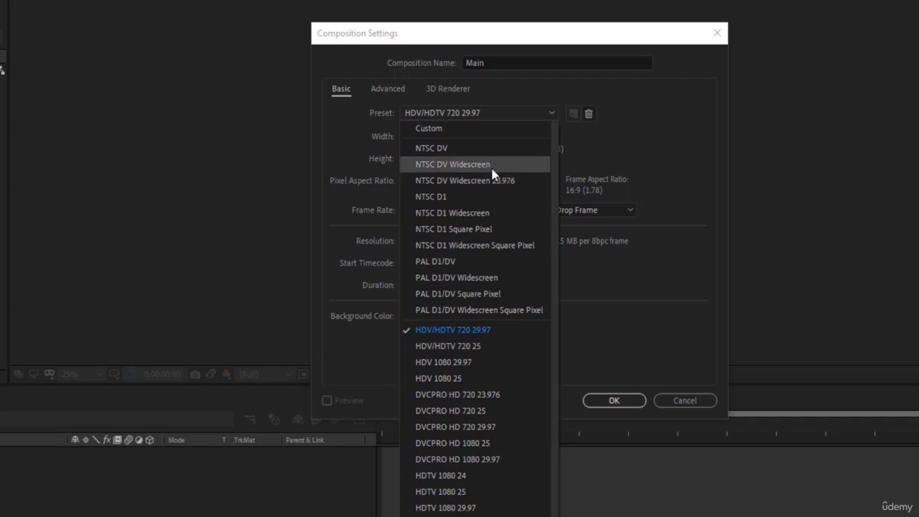
scroll(488, 276, "down", 1)
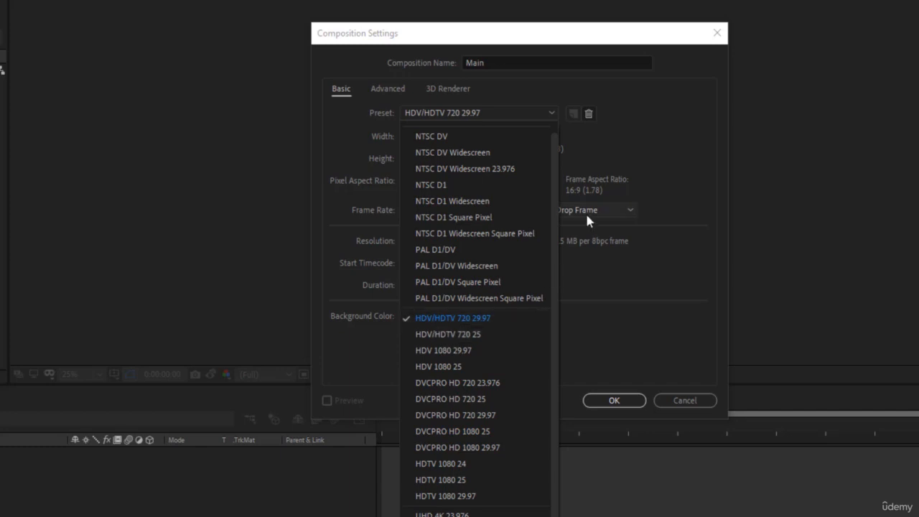
left_click(451, 112)
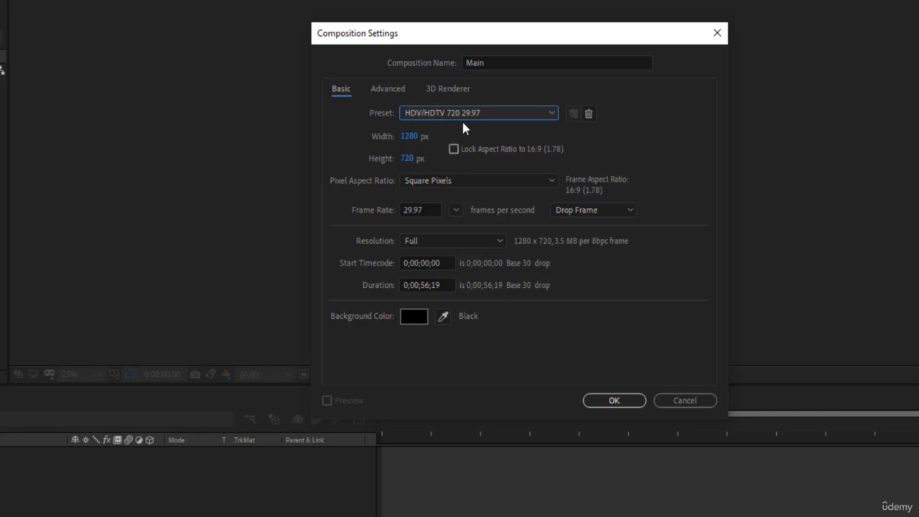
Try a custom frame size of 400 px width and 500 px height for the Main composition
left_click(415, 135)
type("400")
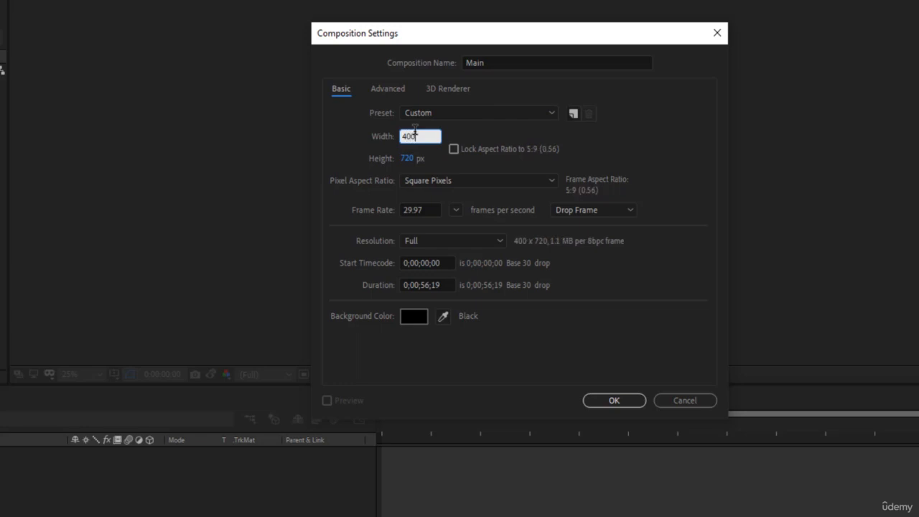
key("Tab")
type("500")
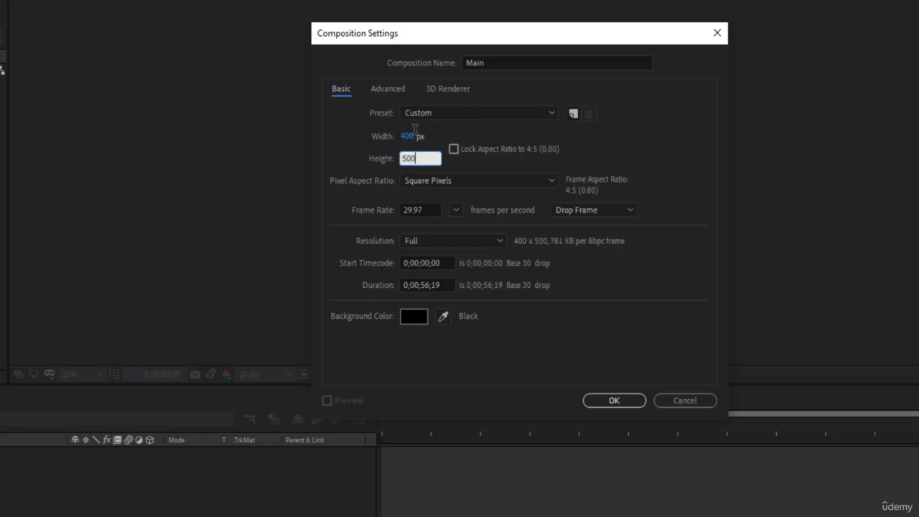
left_click(478, 140)
Set the Main composition's preset to HDV/HDTV 720 29.97
left_click(448, 112)
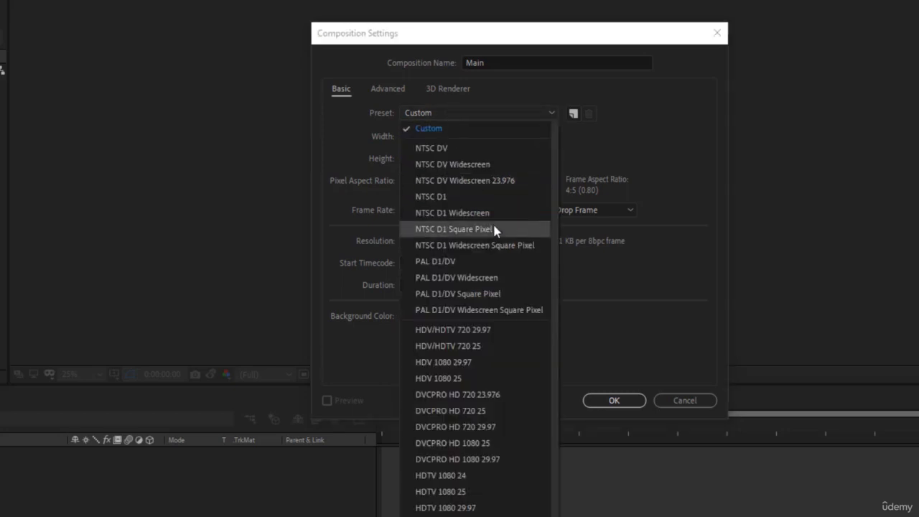
left_click(470, 331)
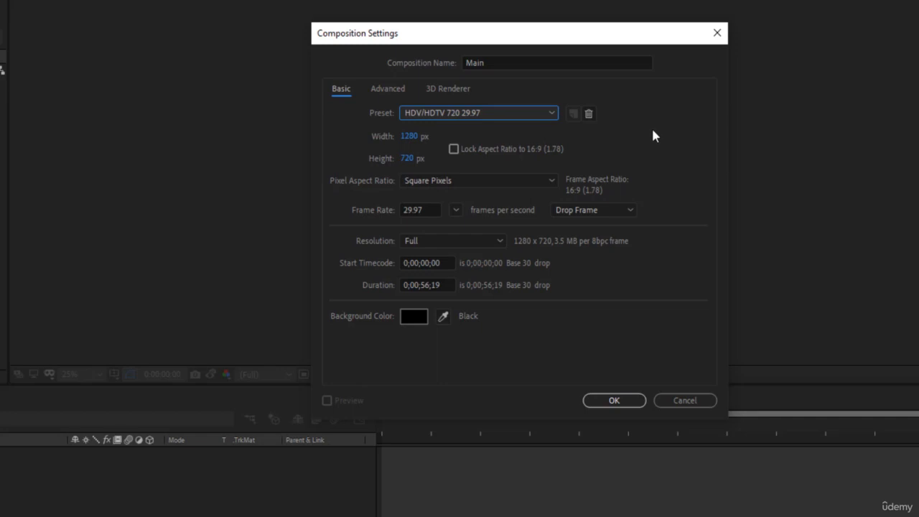
left_click(429, 211)
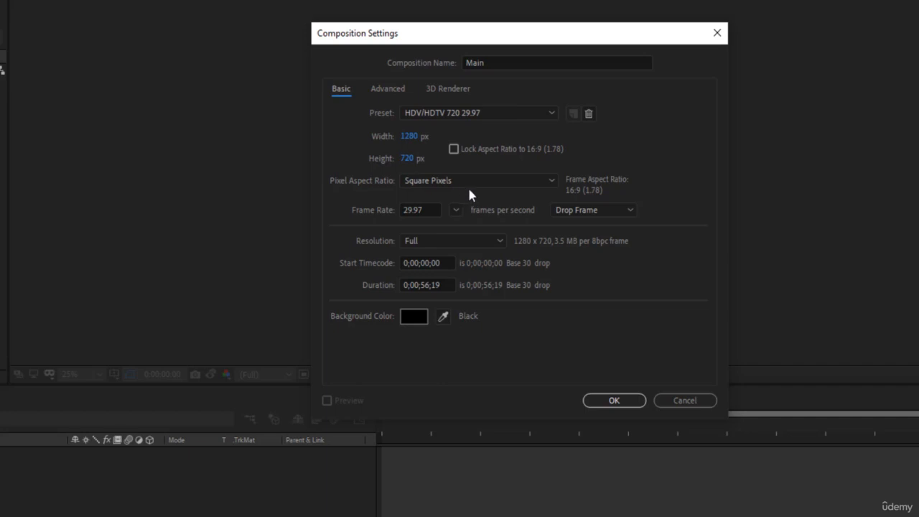
left_click(419, 216)
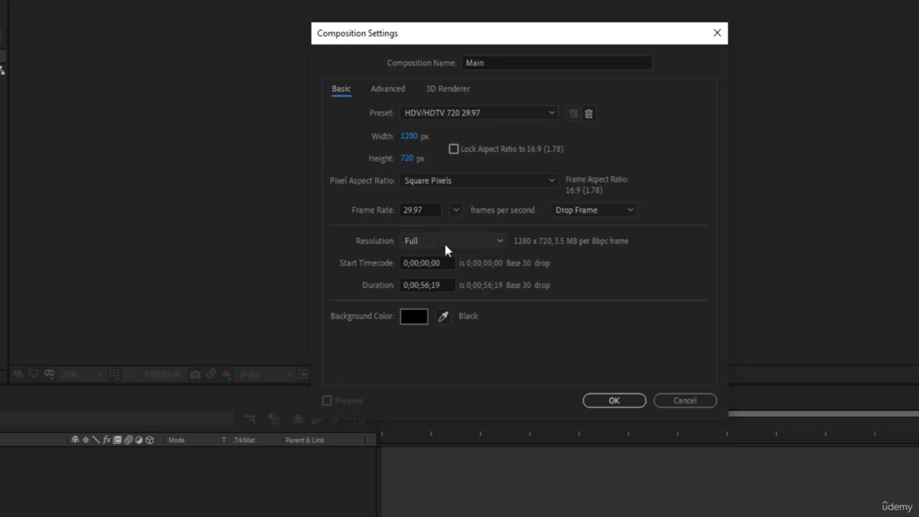
Set the duration to 0;00;15;00 and create the Main composition
left_click(428, 285)
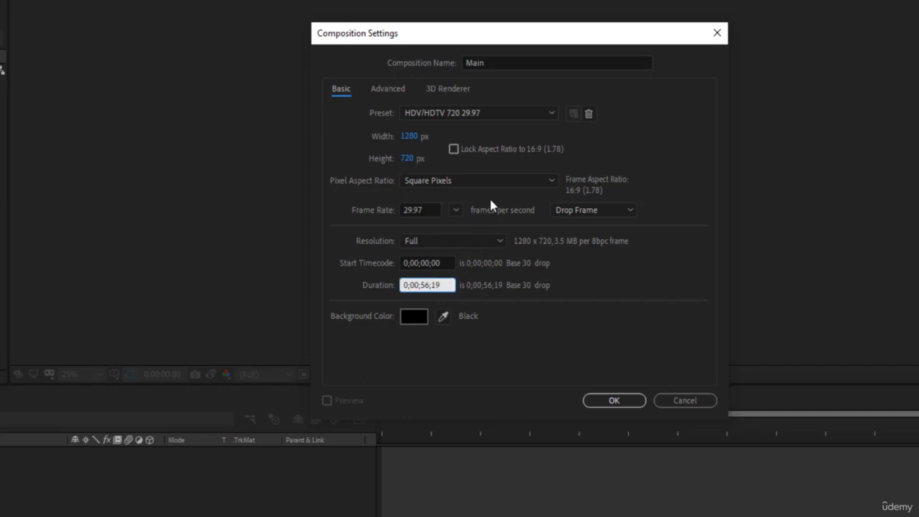
key("BackSpace")
key("BackSpace")
type("15;")
key("Delete")
key("Delete")
type("00")
left_click(486, 343)
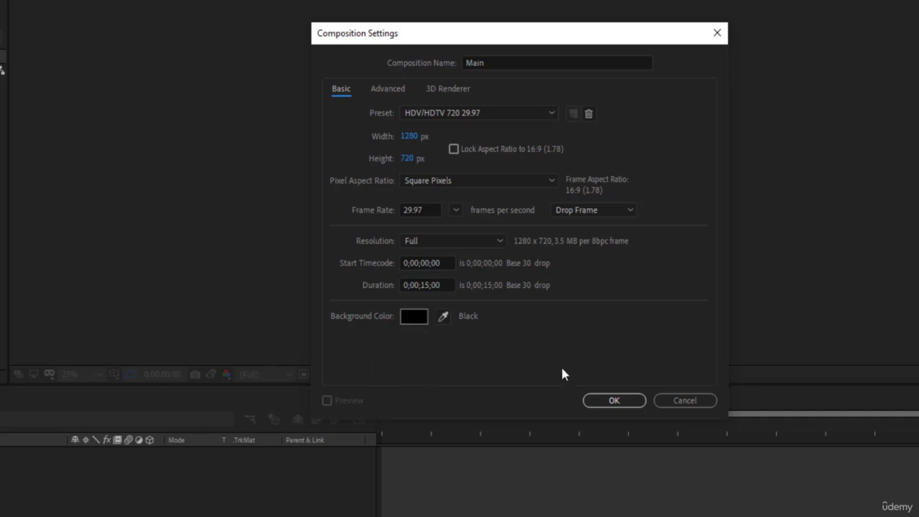
left_click(612, 401)
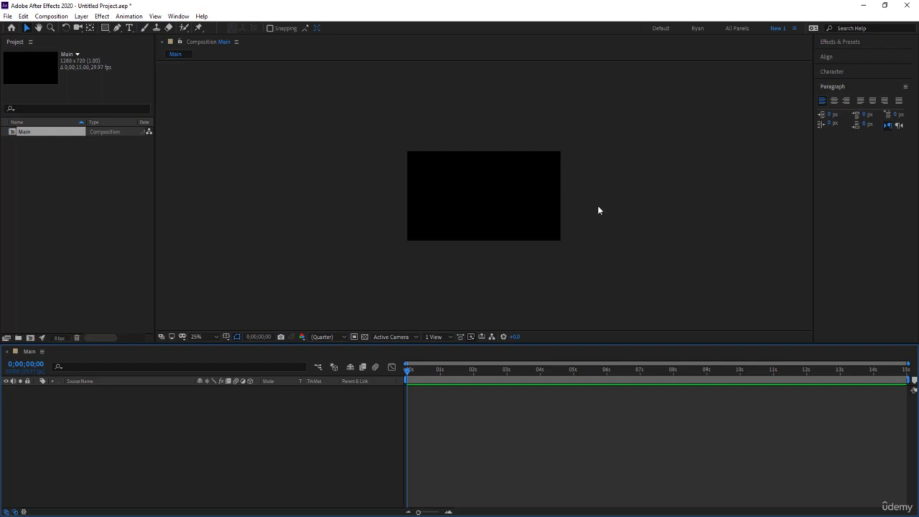
key("ctrl+n")
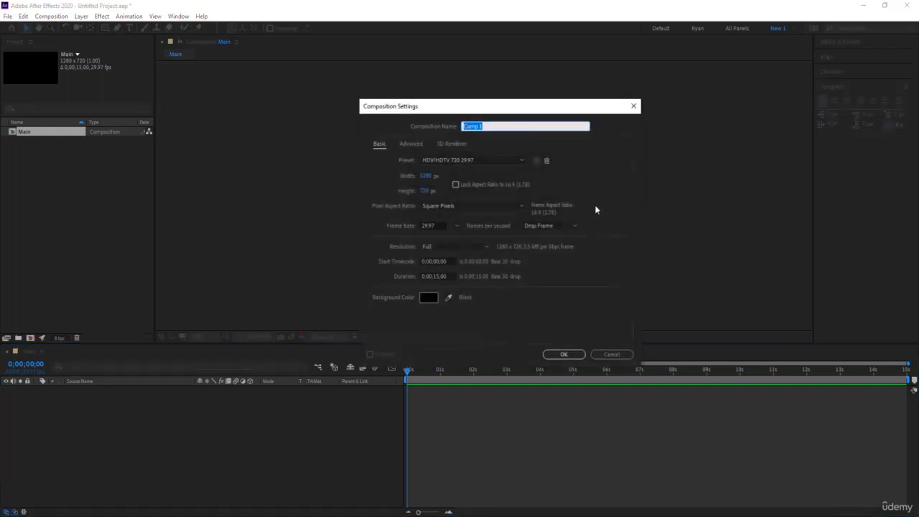
left_click(631, 106)
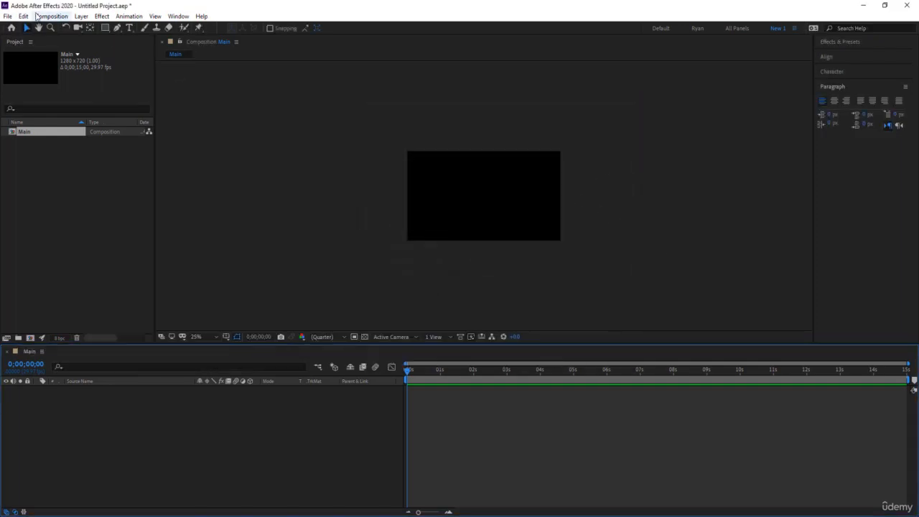
left_click(51, 15)
left_click(278, 69)
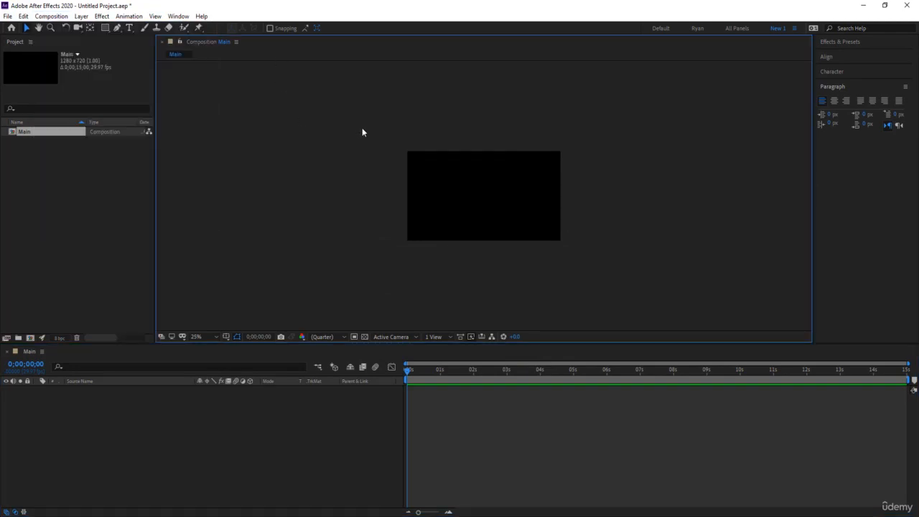
Open the Main composition from the project items and inspect its timeline
left_click(106, 163)
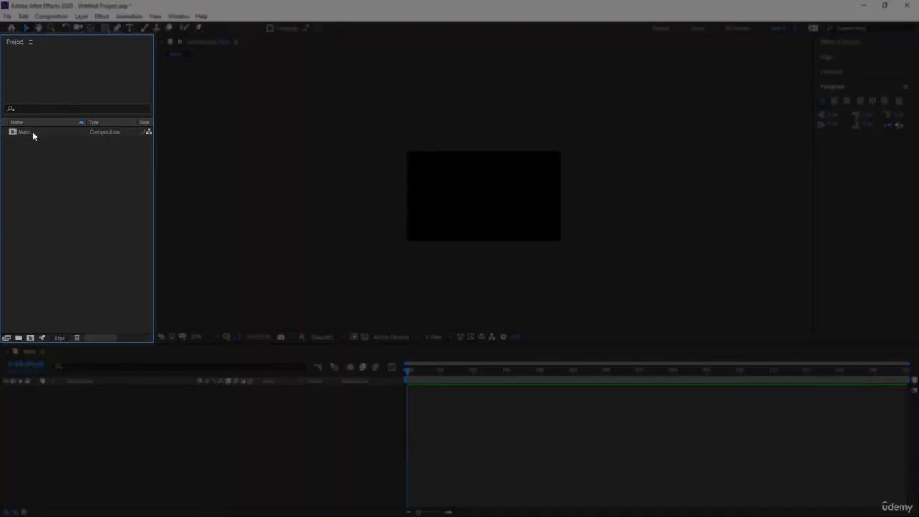
left_click(29, 133)
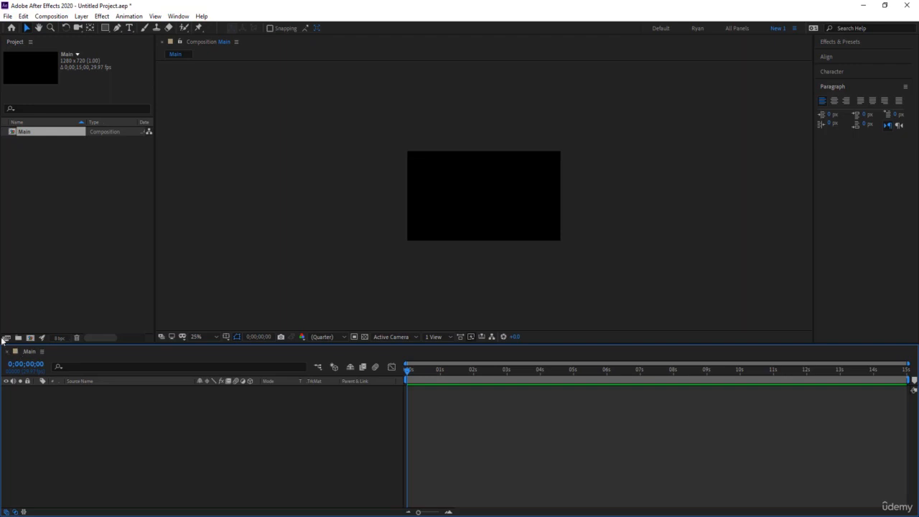
left_click(57, 220)
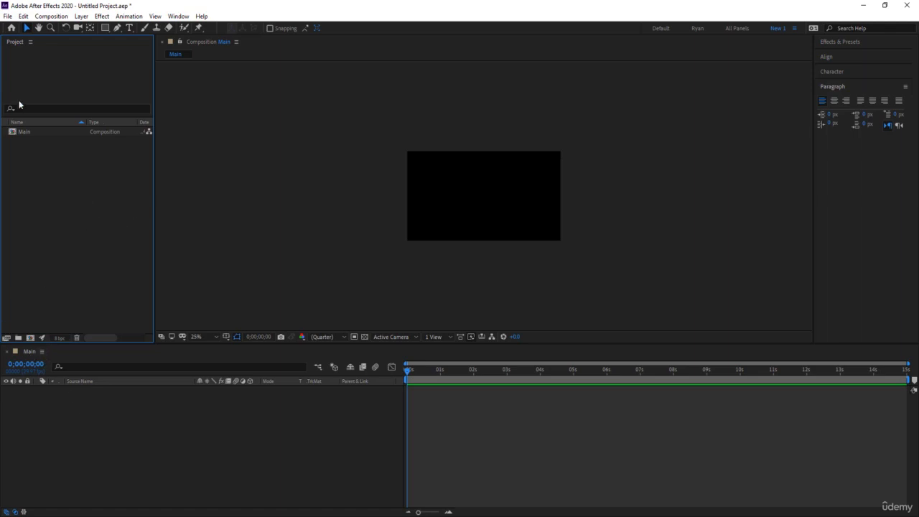
left_click(22, 133)
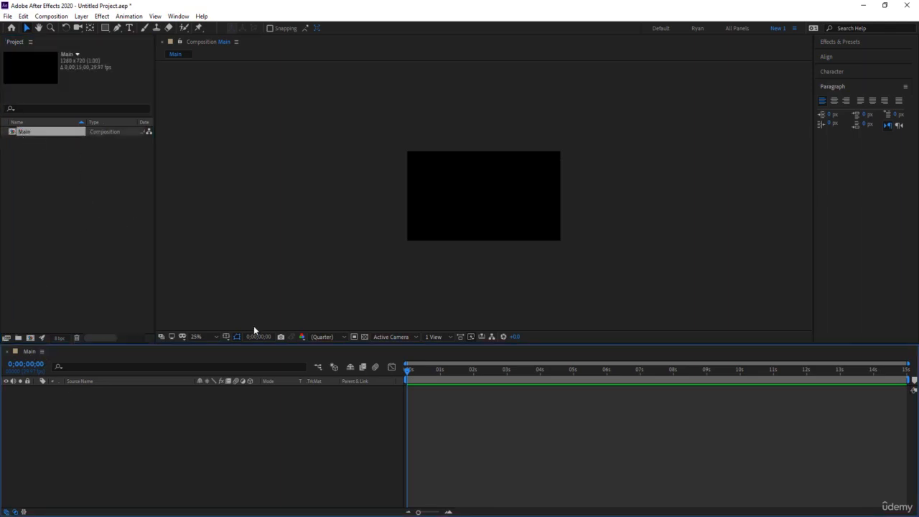
right_click(135, 439)
left_click(119, 439)
left_click(77, 192)
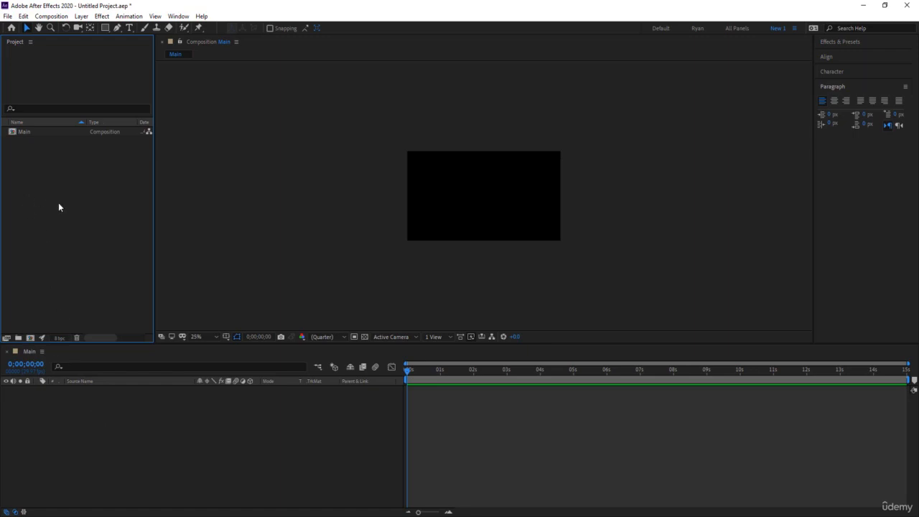
Create a second composition called Name, keeping the HDV/HDTV 720 29.97 preset and 0;00;15;00 duration
key("ctrl+n")
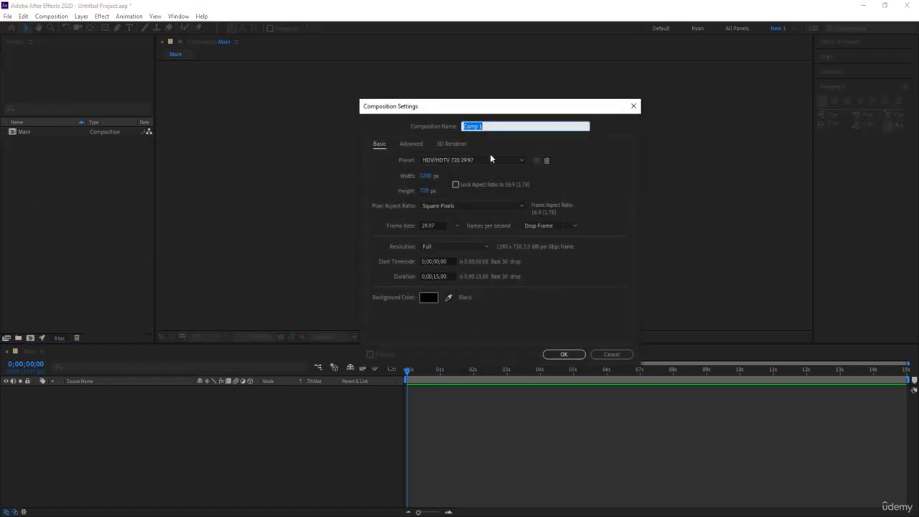
type("Name")
left_click(560, 354)
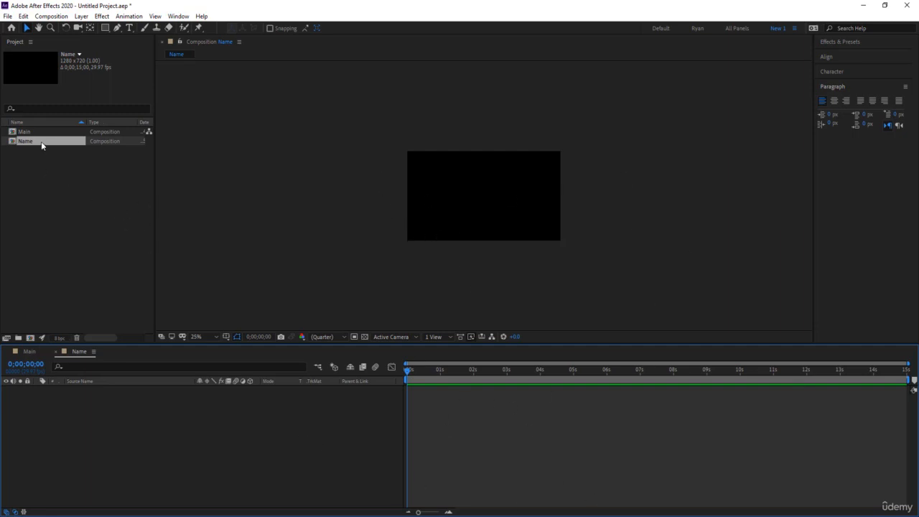
Nest the Name composition as a layer in the Main timeline and move it upward in the frame
left_click(29, 351)
left_click_drag(34, 146, 289, 422)
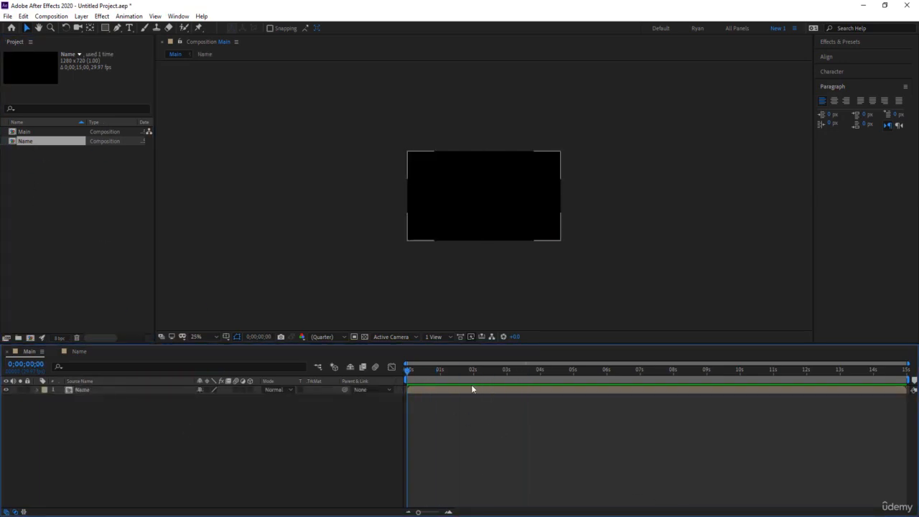
left_click(484, 232)
left_click_drag(484, 232, 491, 197)
left_click(489, 453)
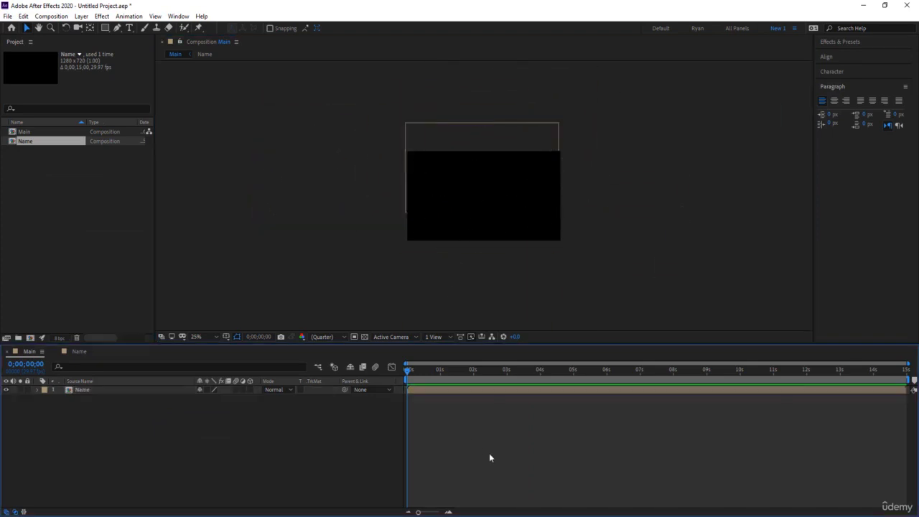
Examine the nested Name layer and compare the timelines of the Main and Name compositions
left_click(131, 390)
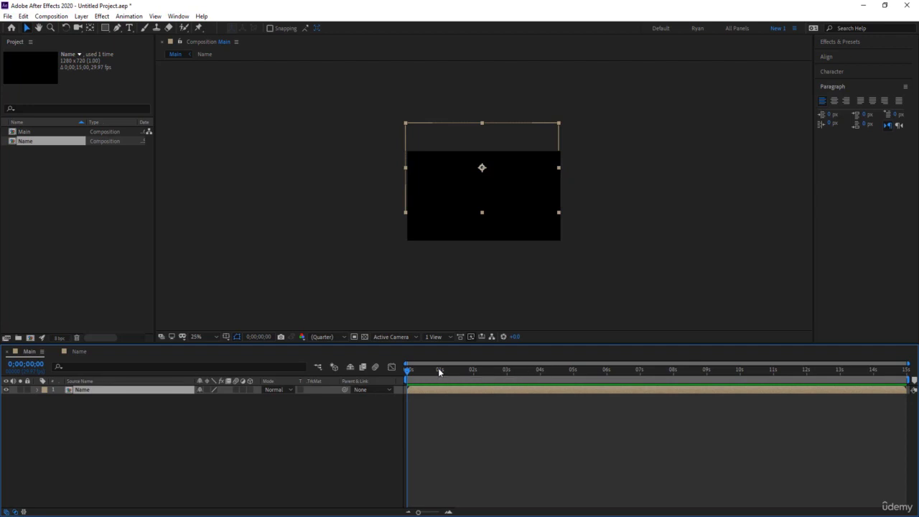
left_click(120, 420)
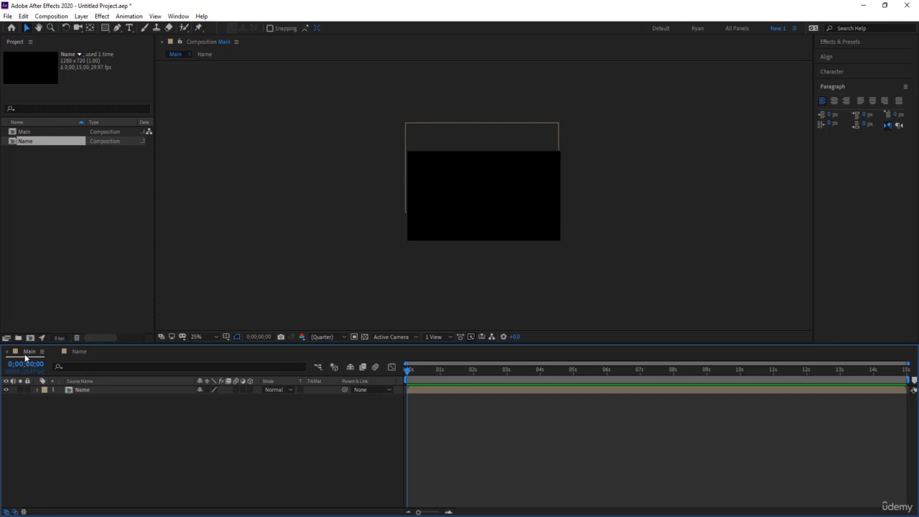
left_click(73, 352)
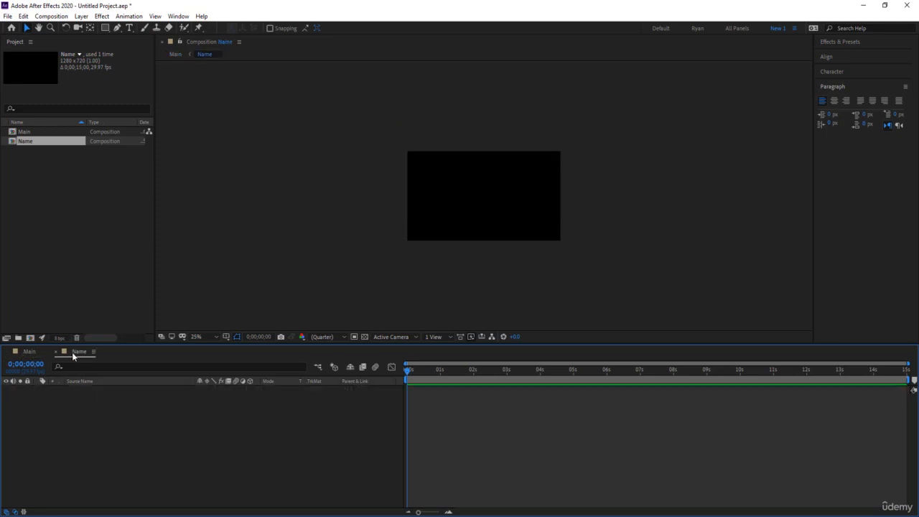
left_click(37, 353)
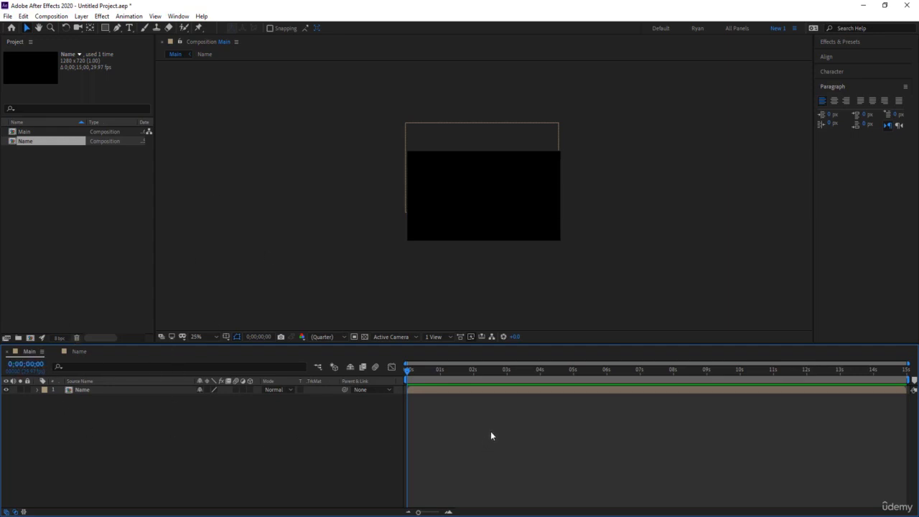
mouse_move(408, 371)
left_mouse_down()
mouse_move(496, 371)
mouse_move(407, 371)
left_mouse_up()
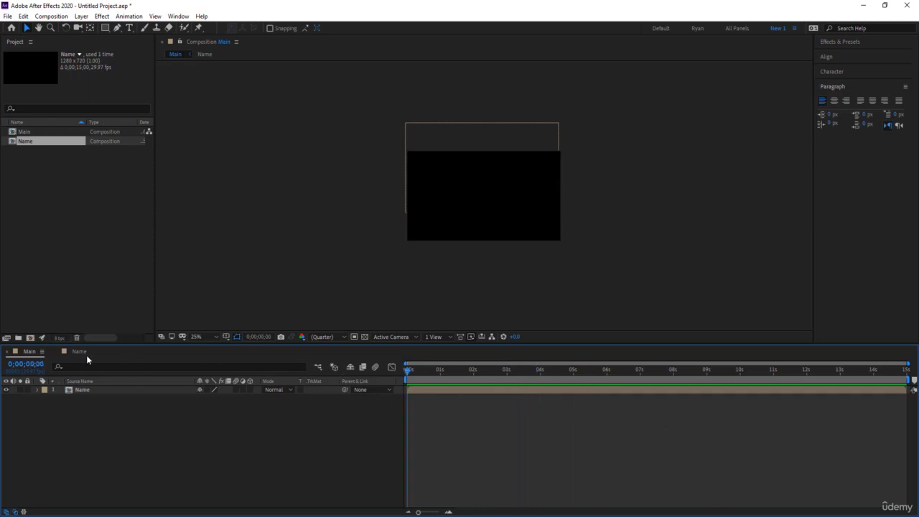